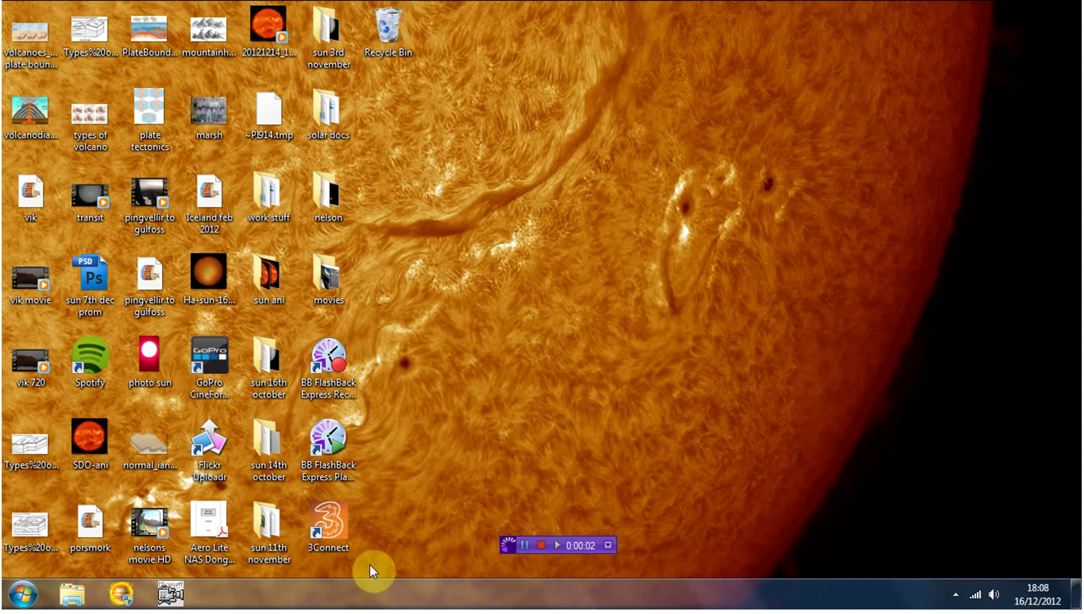
Launch RegiStax 5 from the Windows 7 Start menu
click(24, 596)
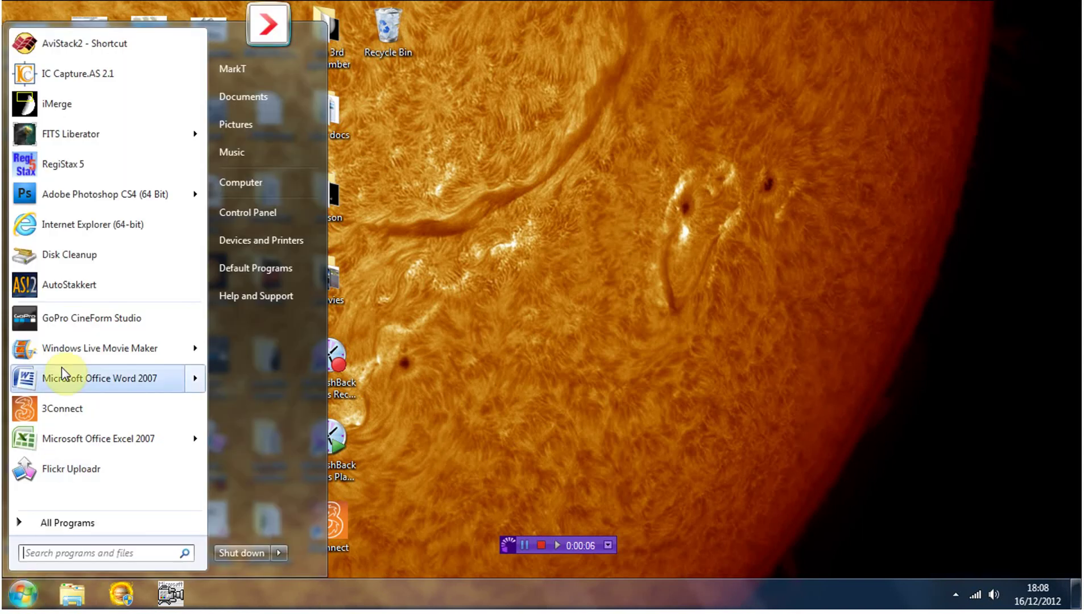
click(47, 166)
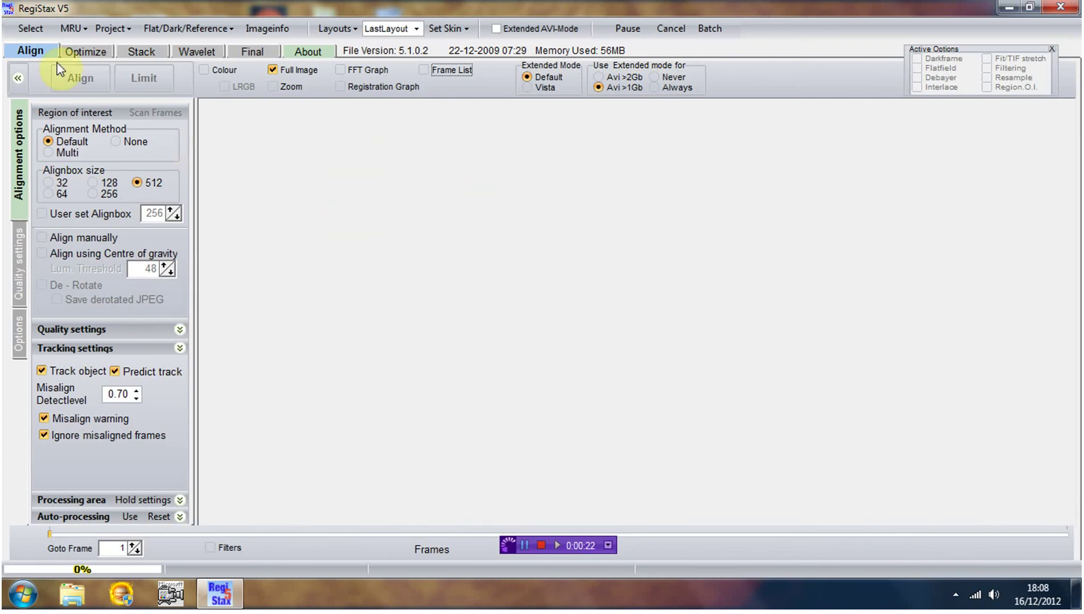
click(31, 27)
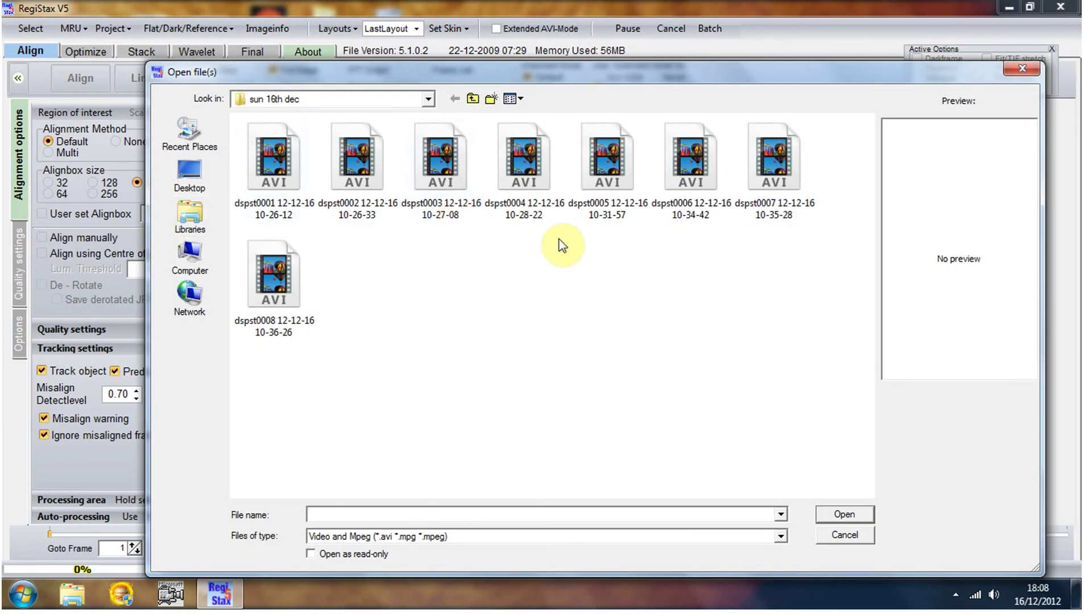
click(687, 182)
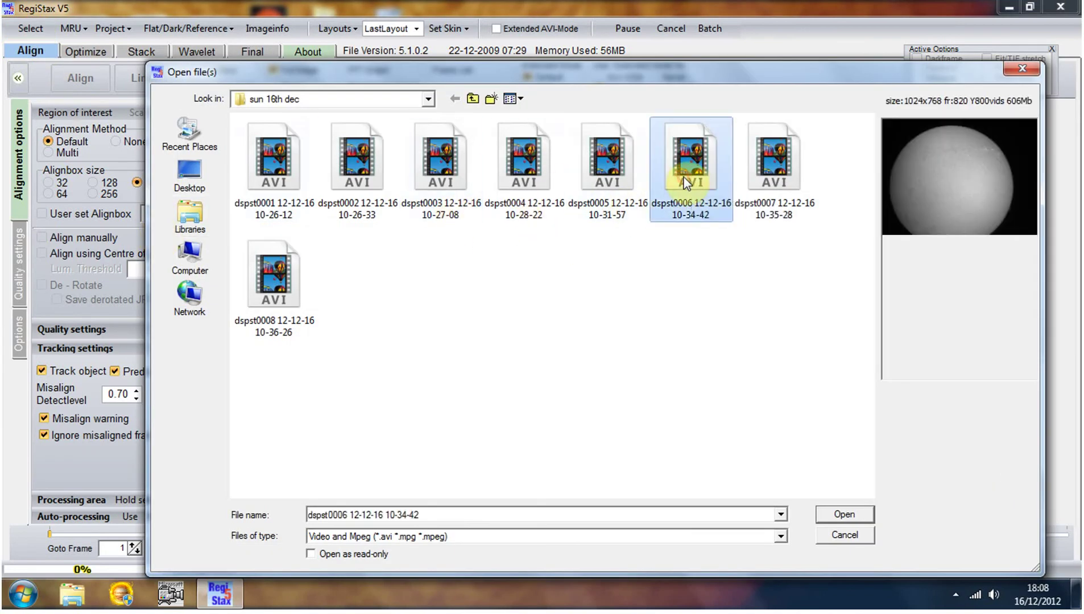
click(836, 516)
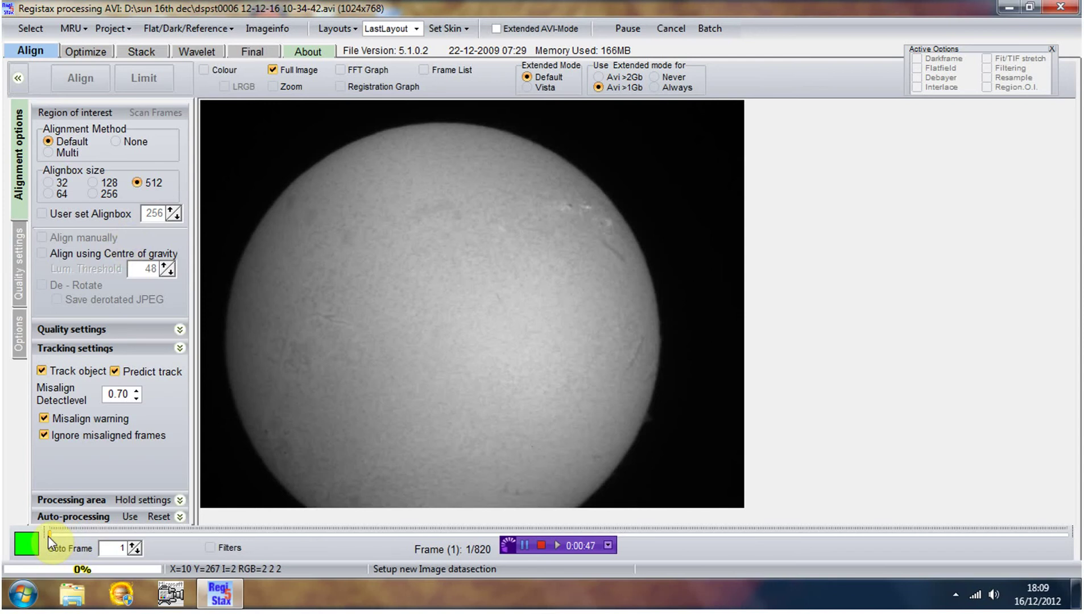
Scrub through the video frames, then set the Alignment Method to None
drag(48, 537, 25, 530)
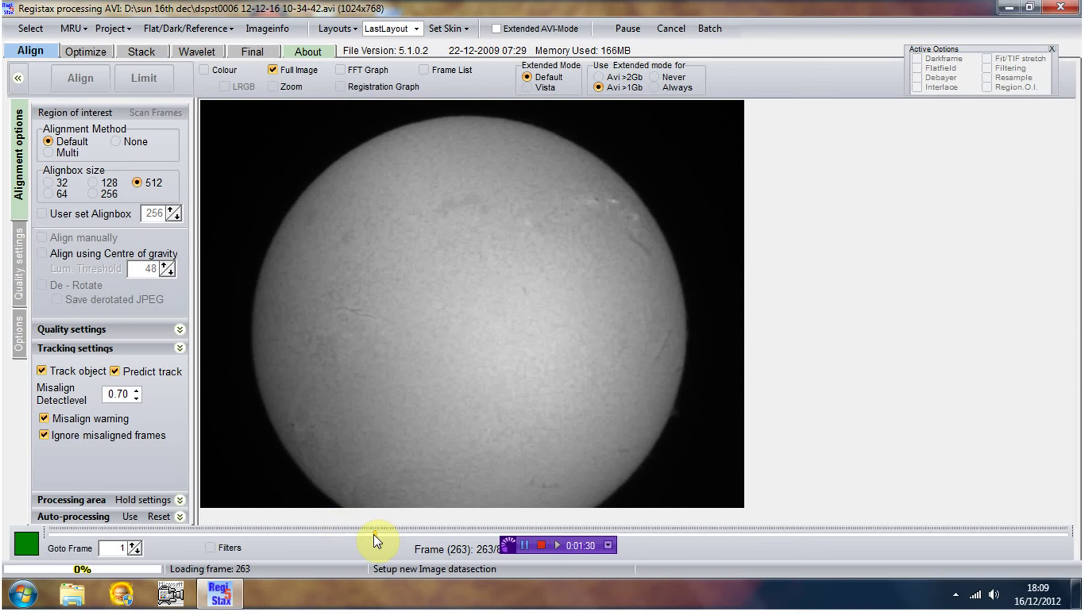
drag(374, 535, 172, 533)
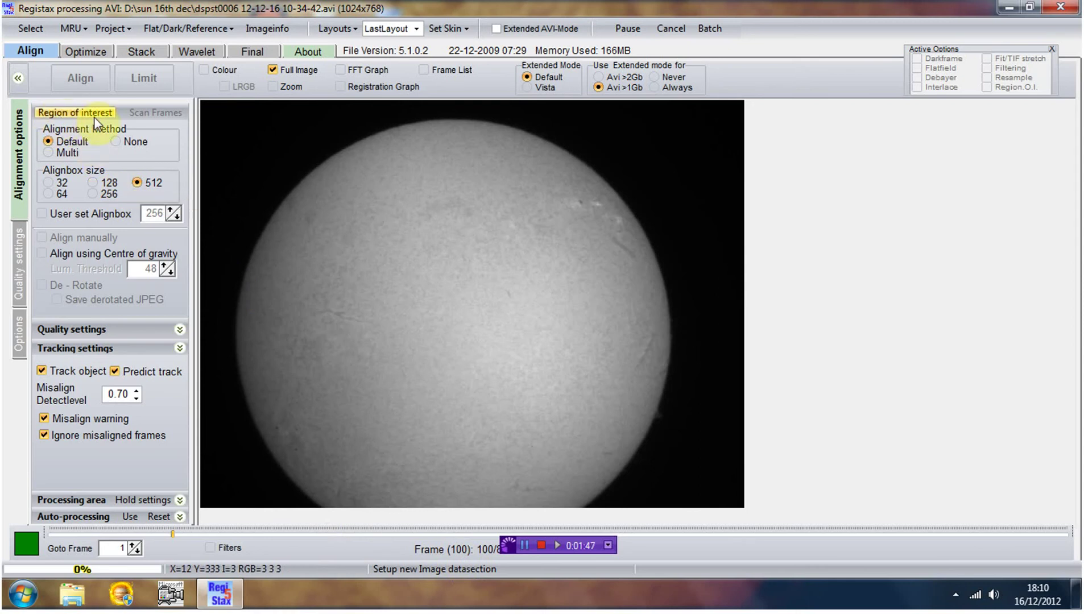
click(116, 143)
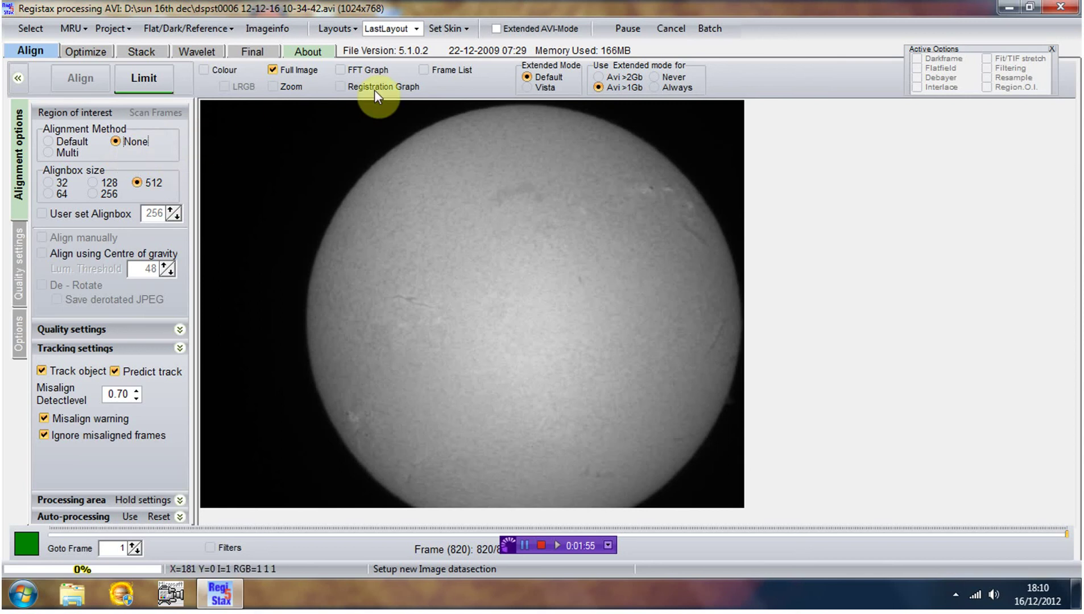
Show the frame list and untick every frame with Check none
click(424, 70)
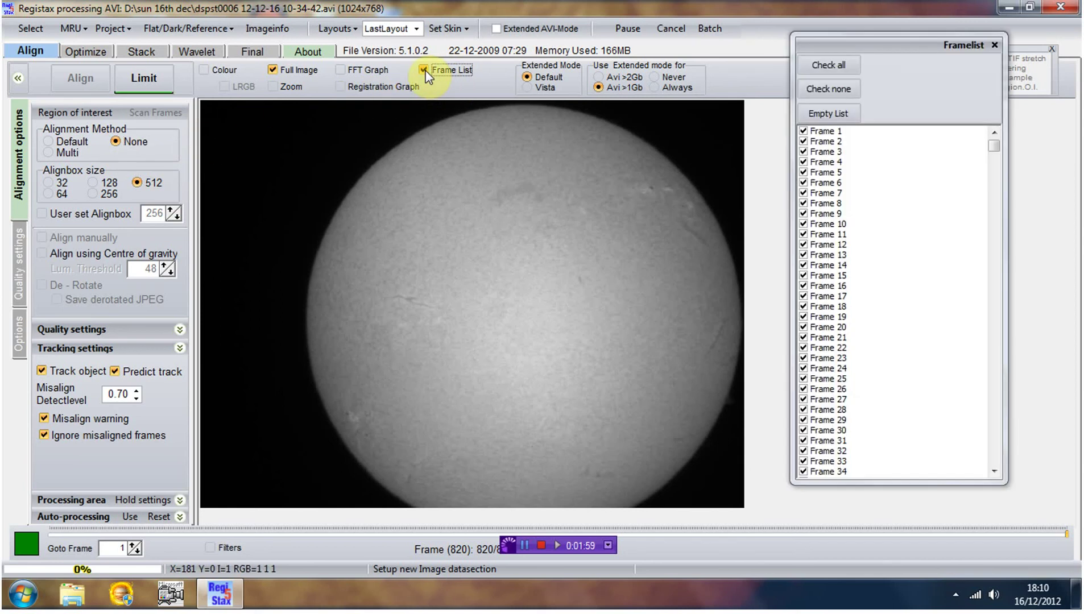
mouse_move(994, 146)
mouse_down()
mouse_move(999, 437)
mouse_move(994, 141)
mouse_up()
click(996, 131)
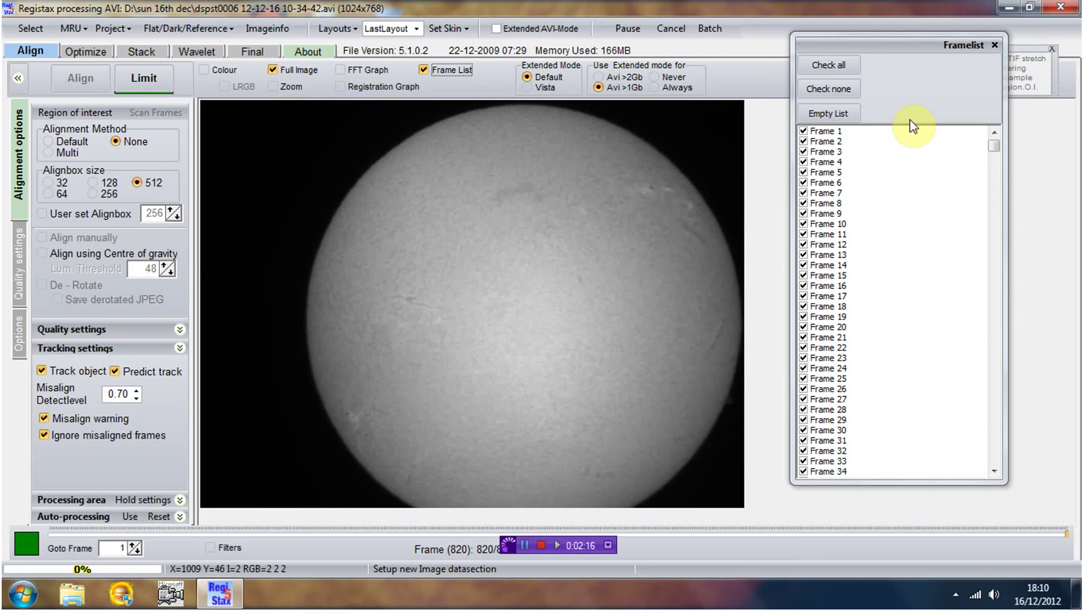
click(825, 90)
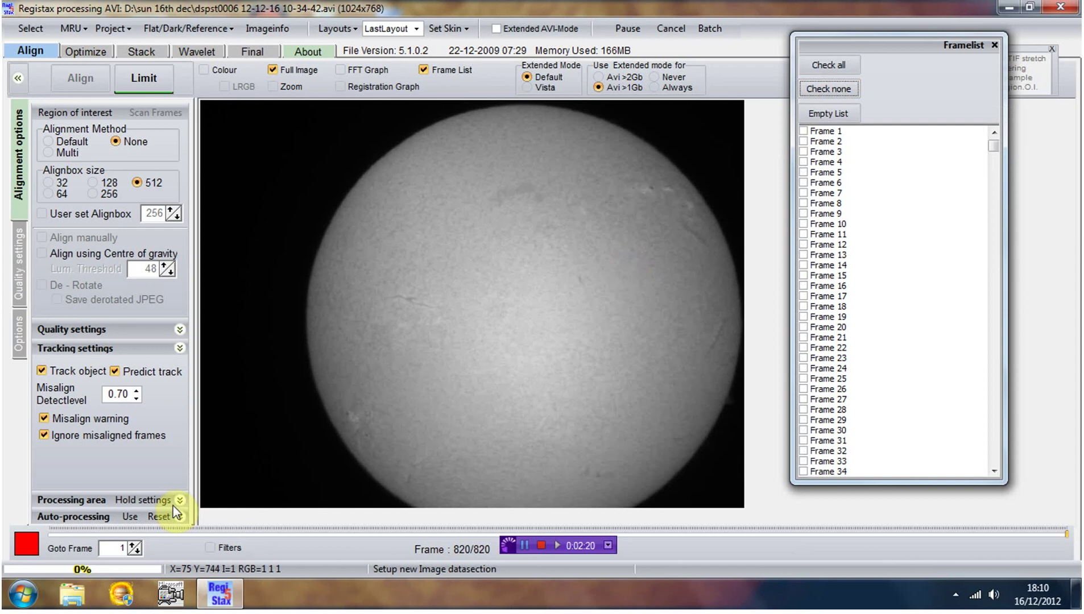
Scroll the frame list down and tick Frame 100
drag(994, 151, 993, 188)
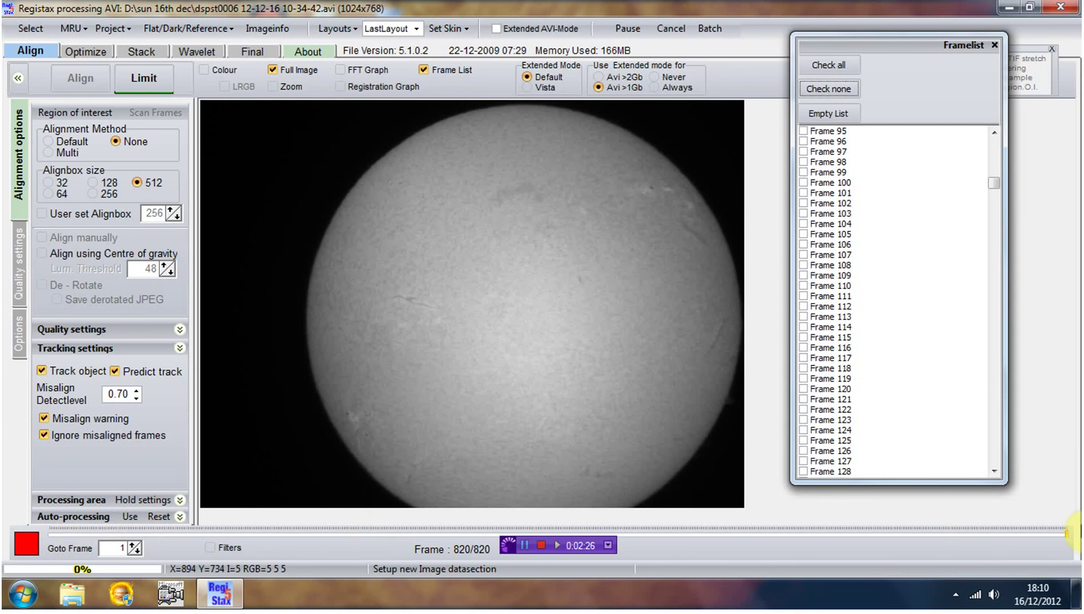
click(1065, 534)
drag(944, 536, 175, 532)
drag(993, 190, 992, 182)
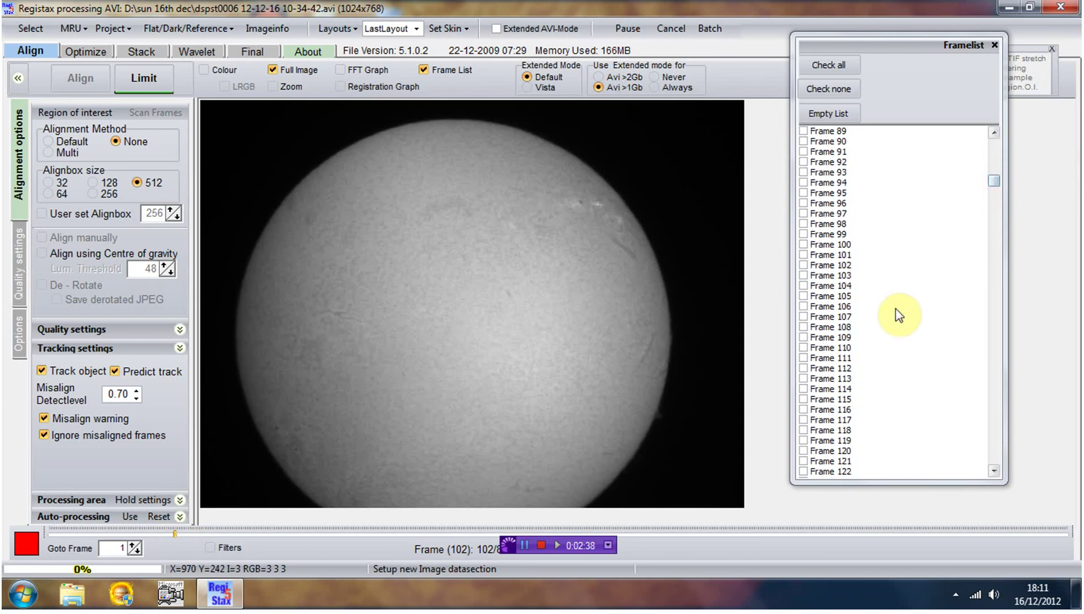
click(802, 245)
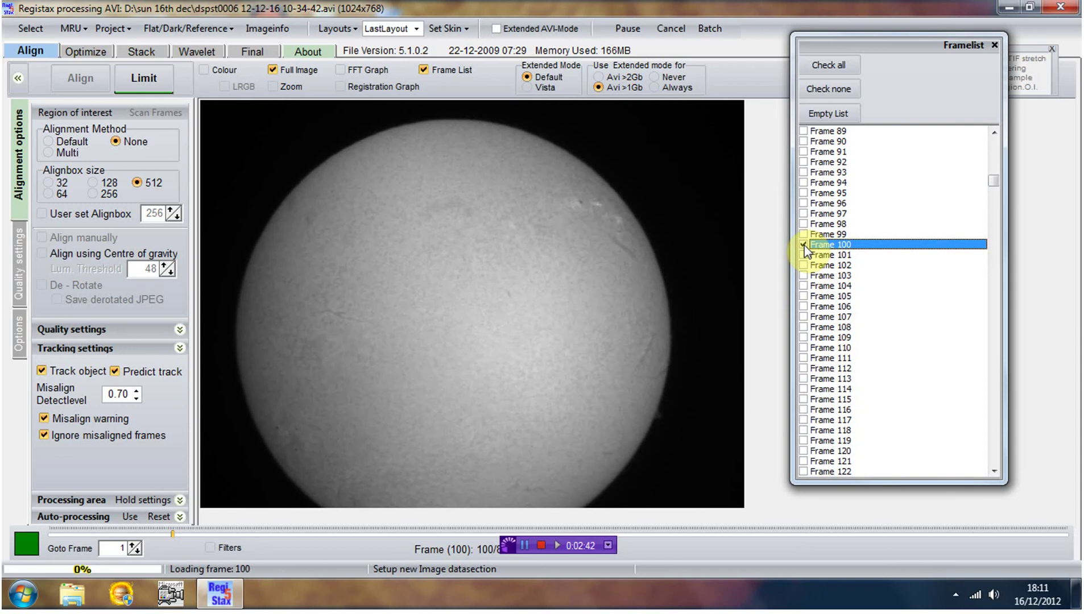
Tick Frames 101 through 122 in the frame list
click(803, 255)
click(803, 266)
click(804, 275)
click(804, 286)
click(804, 296)
click(803, 306)
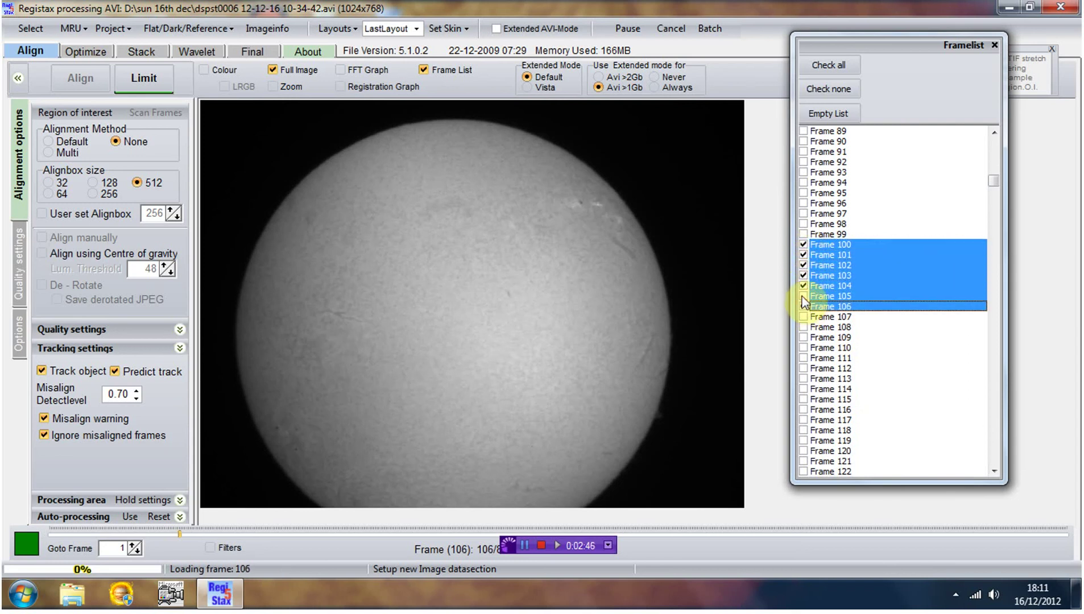
click(803, 317)
click(803, 327)
click(803, 337)
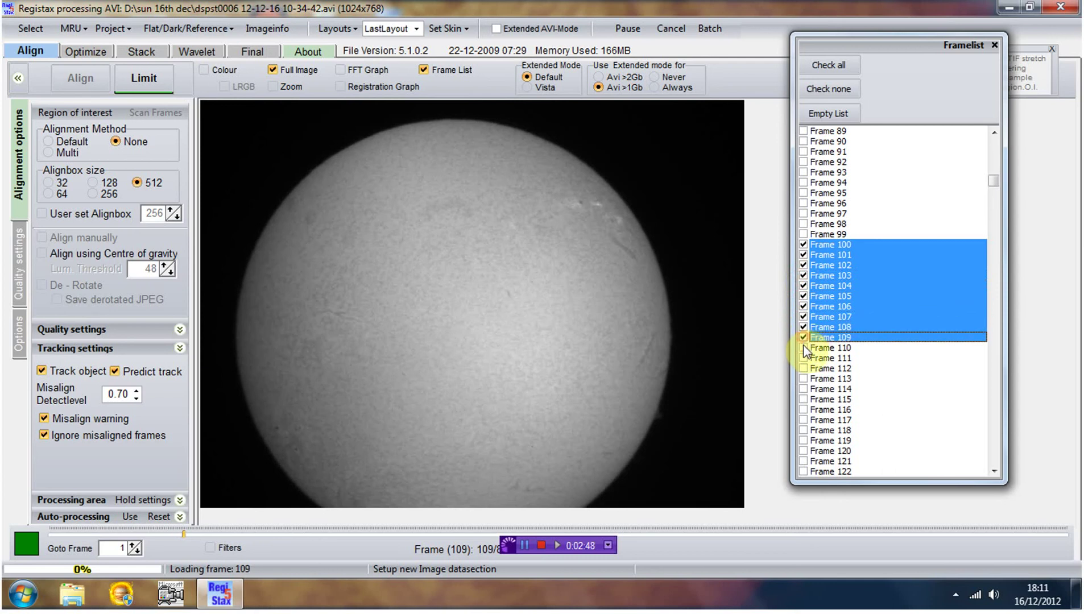
click(803, 347)
click(803, 358)
click(803, 369)
click(803, 379)
click(803, 389)
click(803, 400)
click(804, 410)
click(803, 420)
click(803, 430)
click(803, 441)
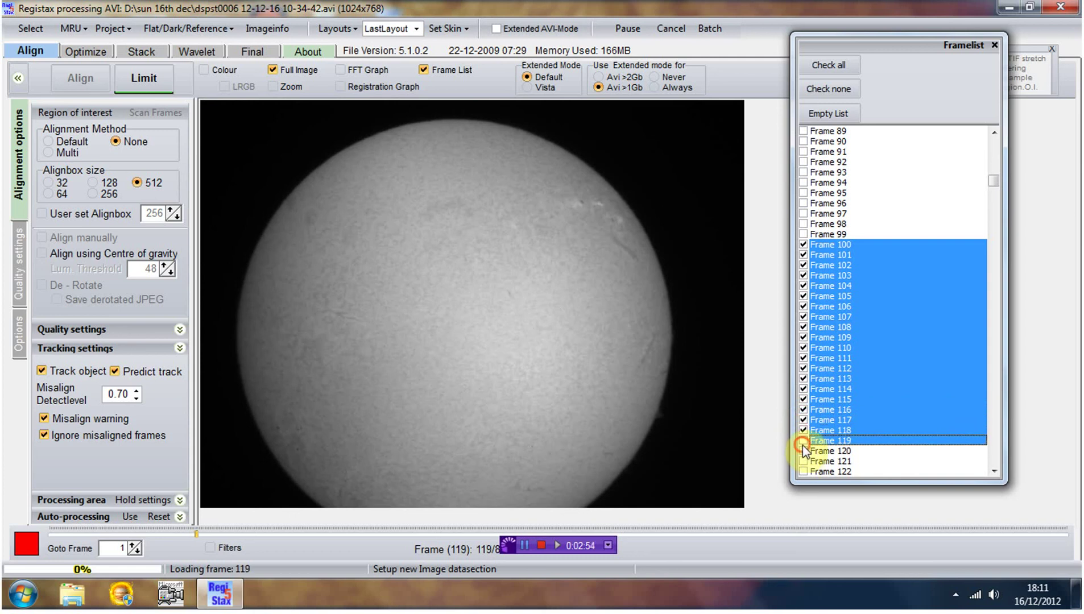
click(803, 451)
click(803, 461)
click(803, 471)
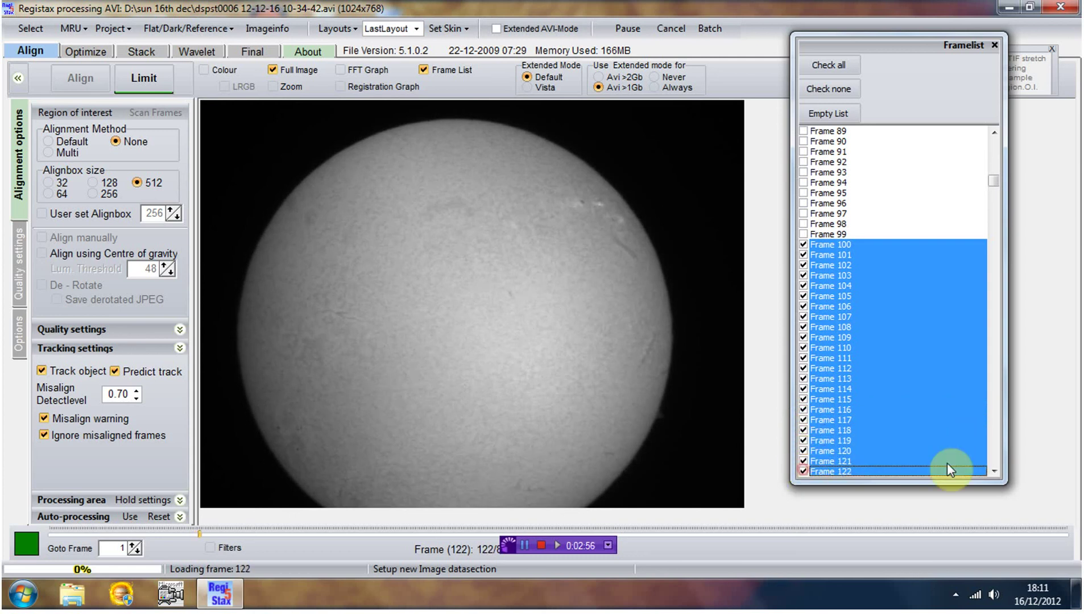
Scroll the list further and tick Frames 123, 124 and 125
click(994, 472)
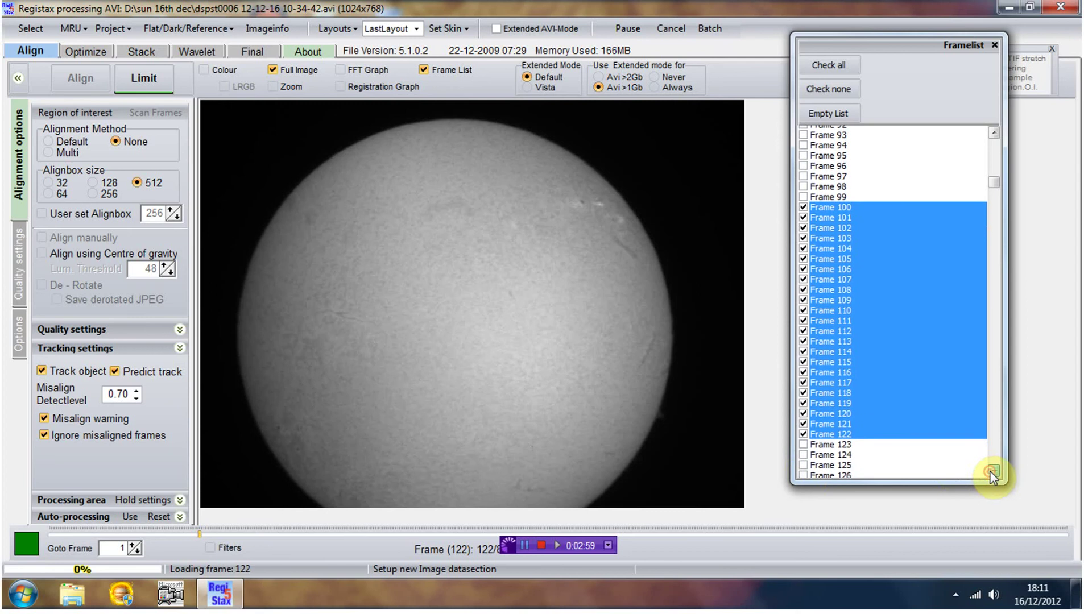
click(993, 472)
click(993, 471)
click(994, 472)
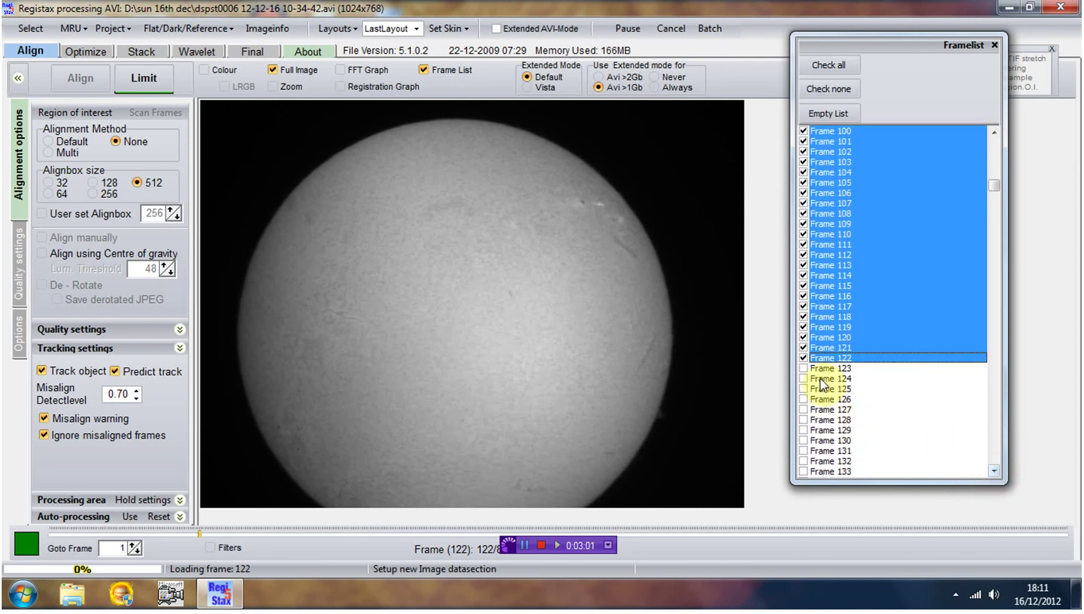
click(804, 369)
click(803, 378)
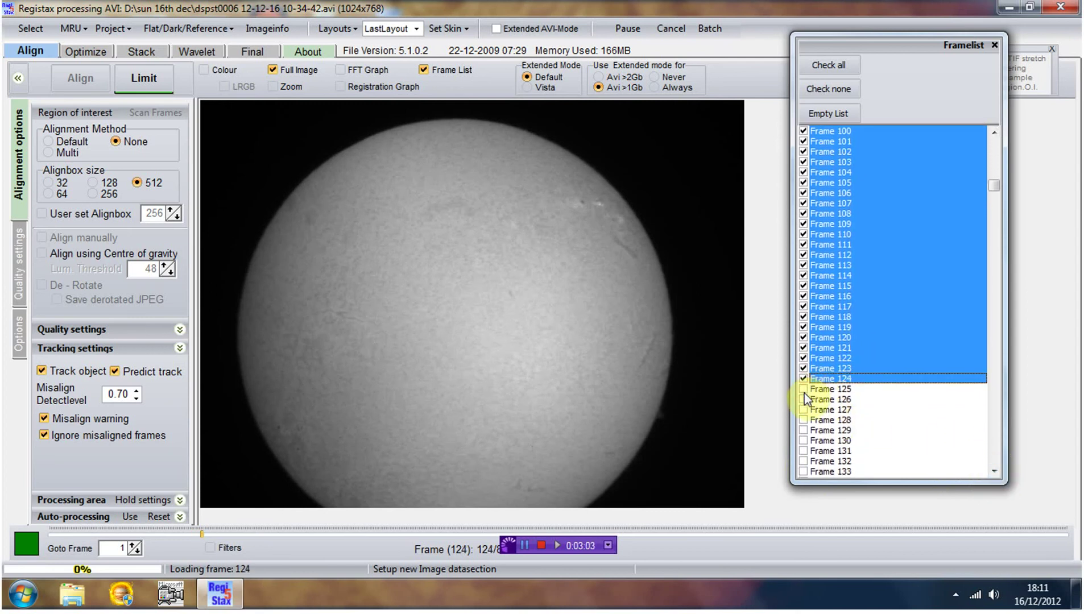
click(804, 389)
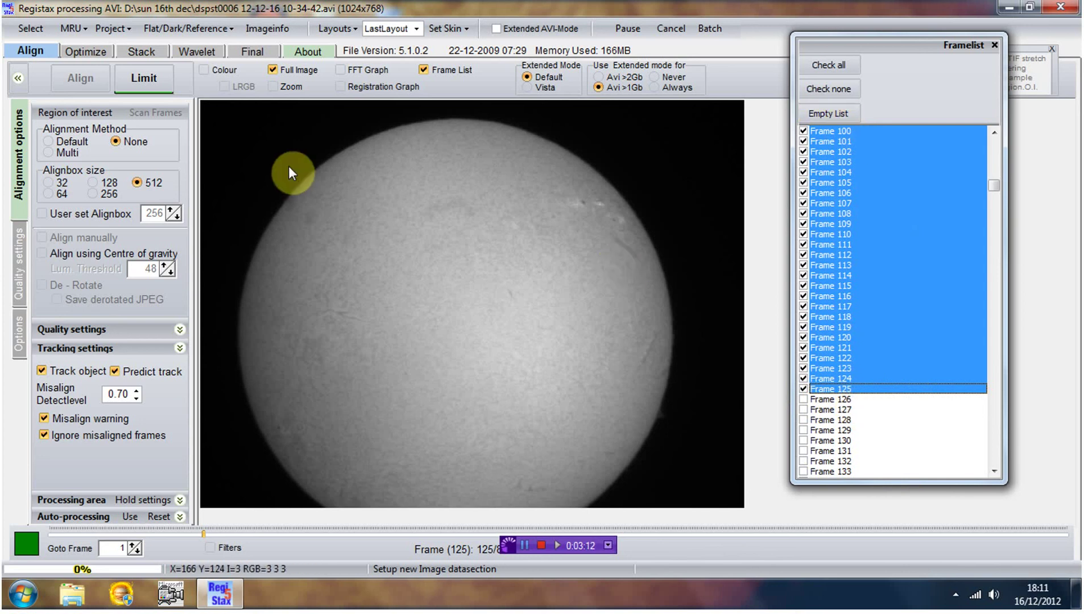
On the Stack tab, choose 'as BMP' and 'Maximum area', then start Save Registered
click(145, 84)
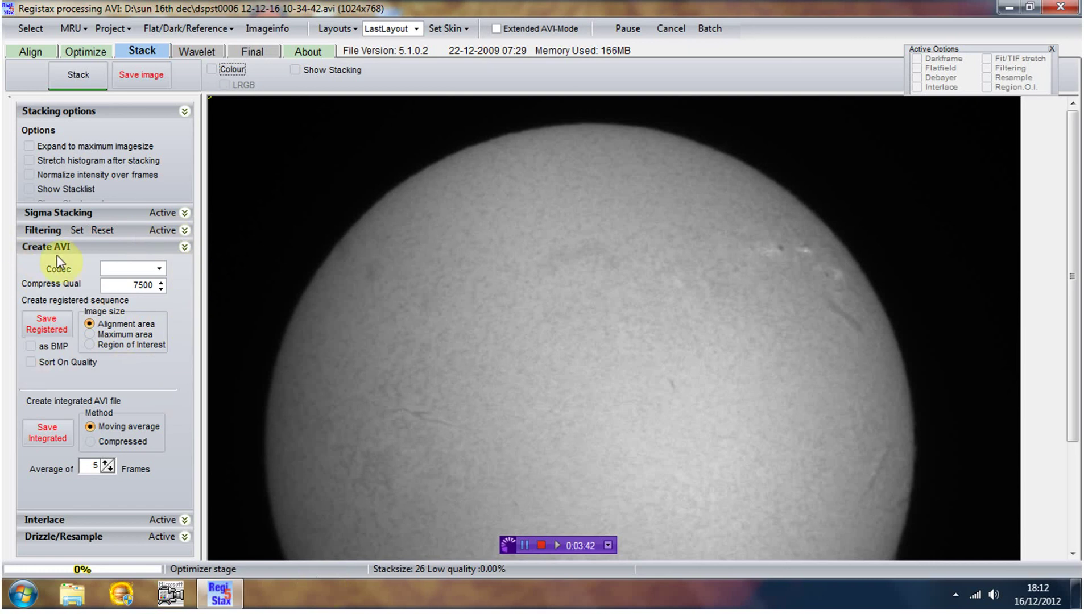
click(30, 347)
click(89, 336)
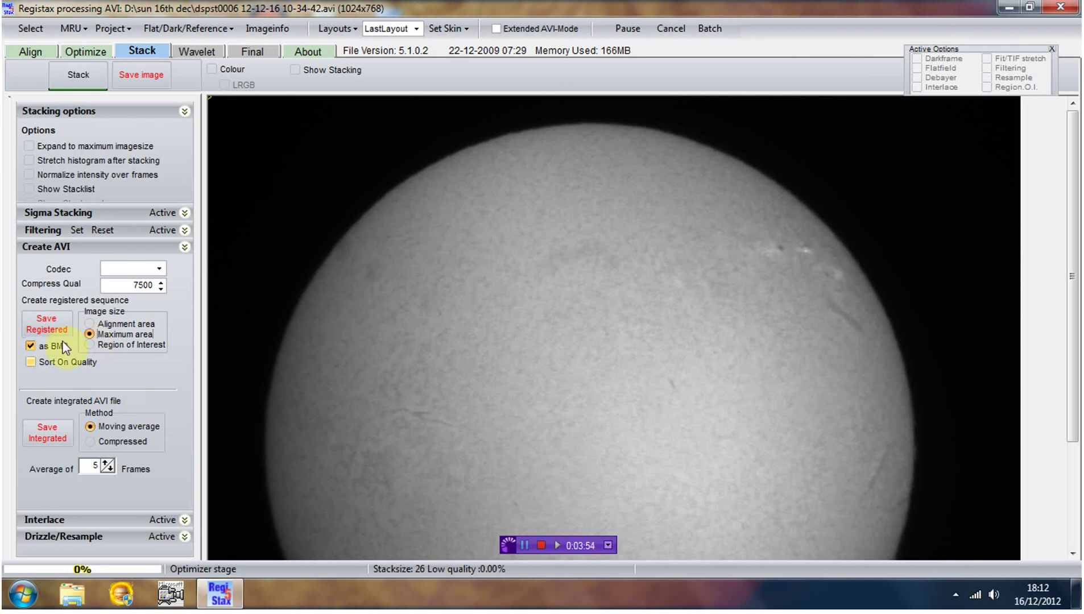
click(43, 323)
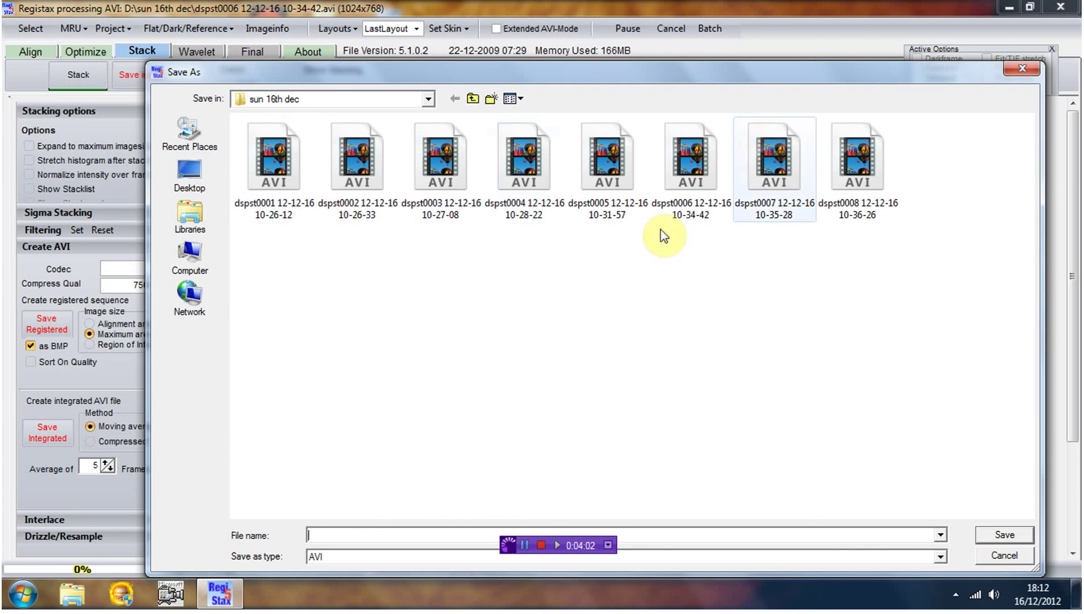
Create a new folder named 'frames' in sun 16th dec and open it
right_click(343, 317)
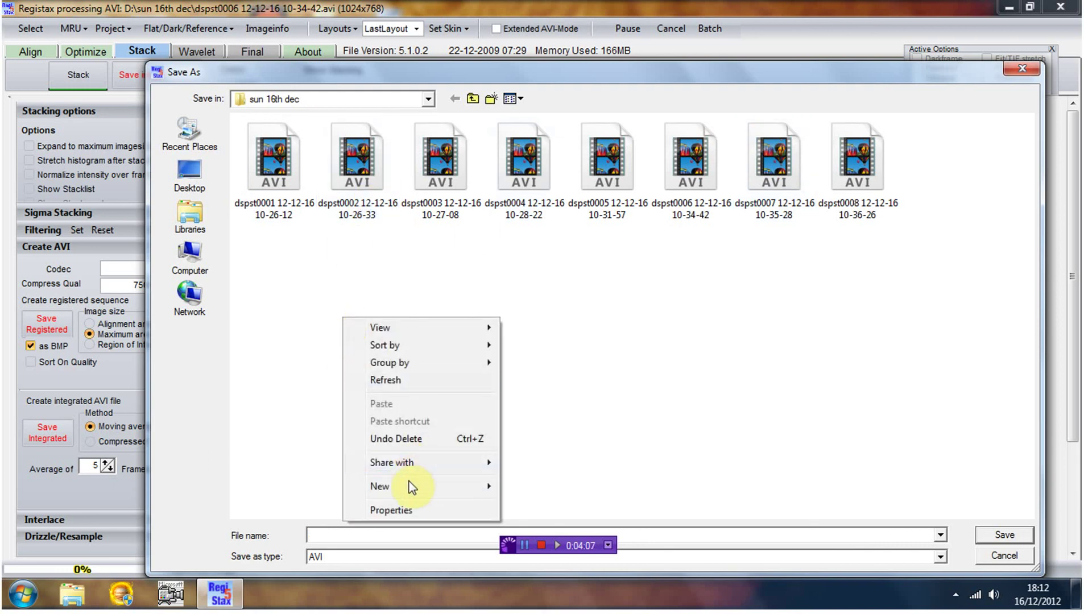
mouse_move(415, 489)
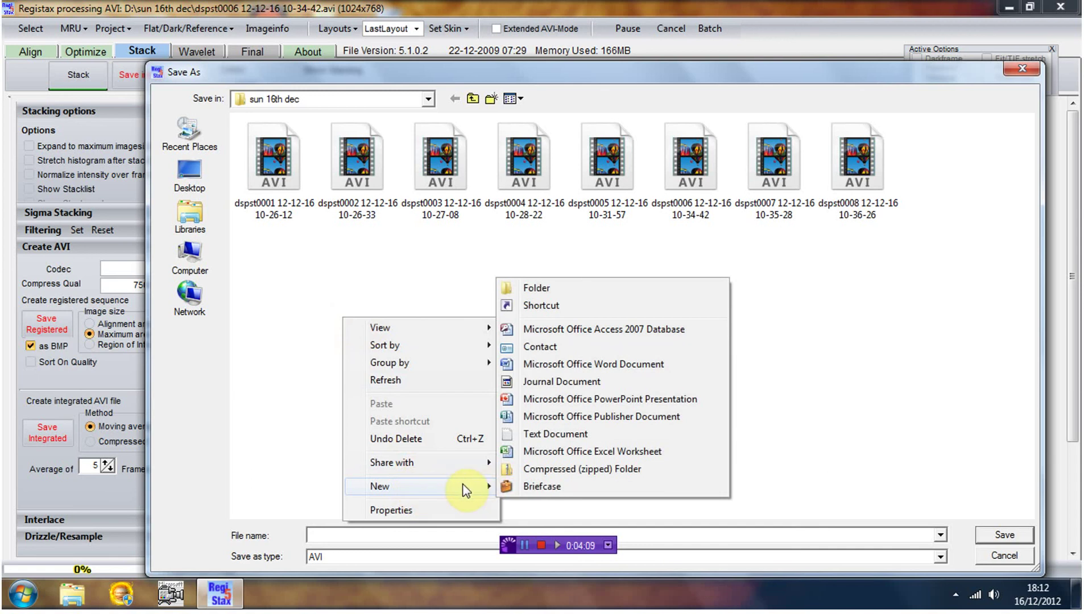
click(526, 288)
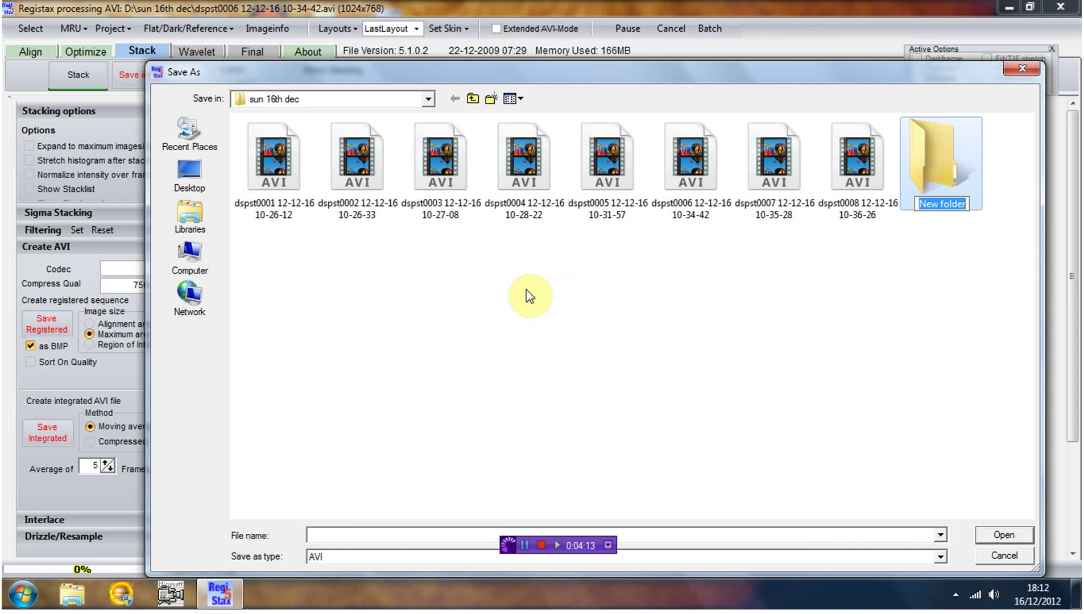
text(frames)
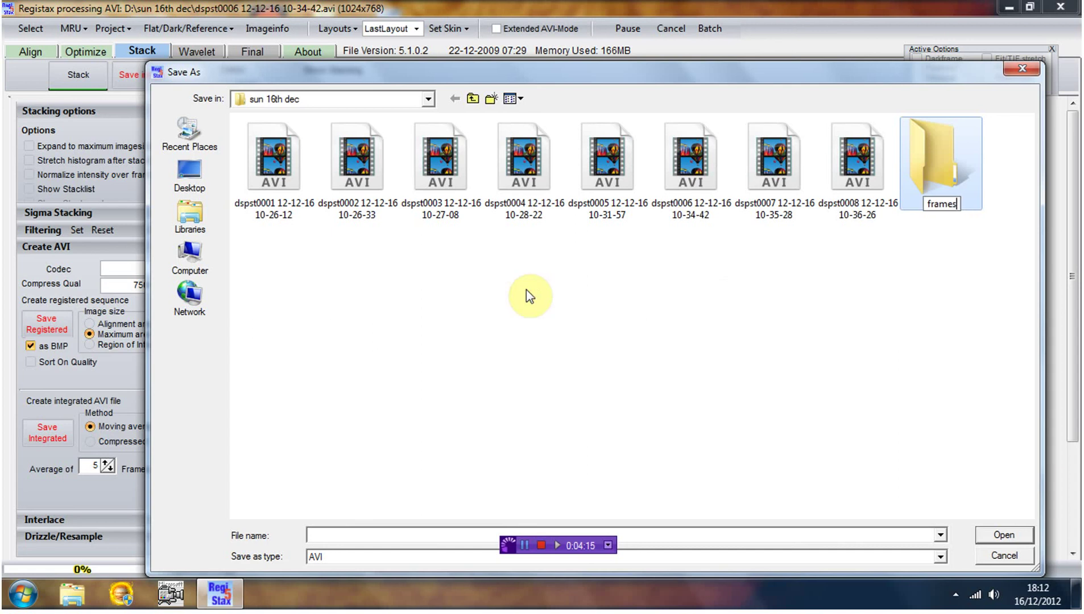
key(Return)
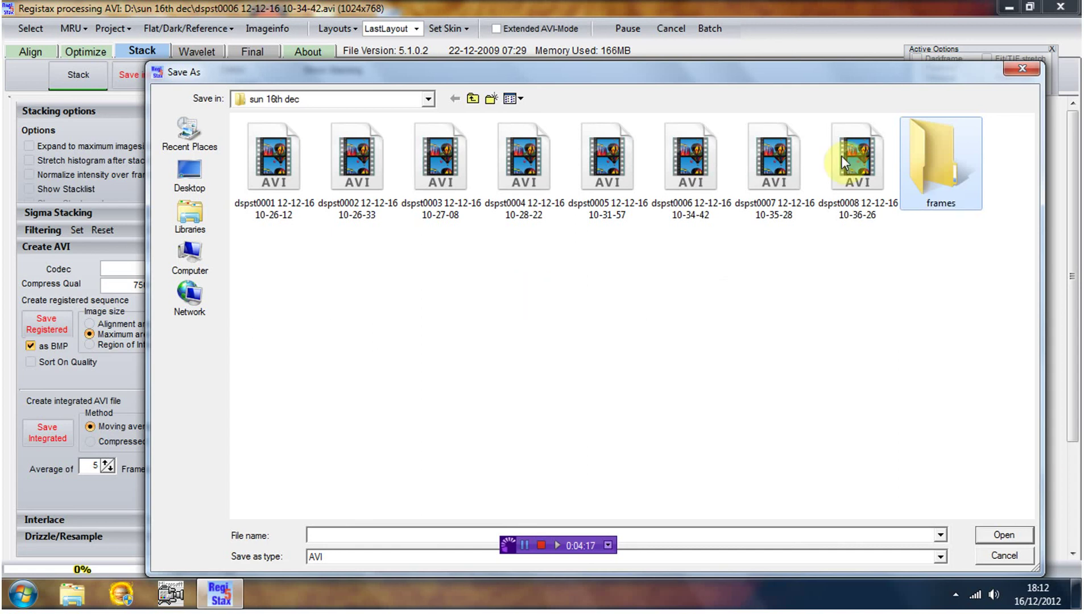
double_click(932, 172)
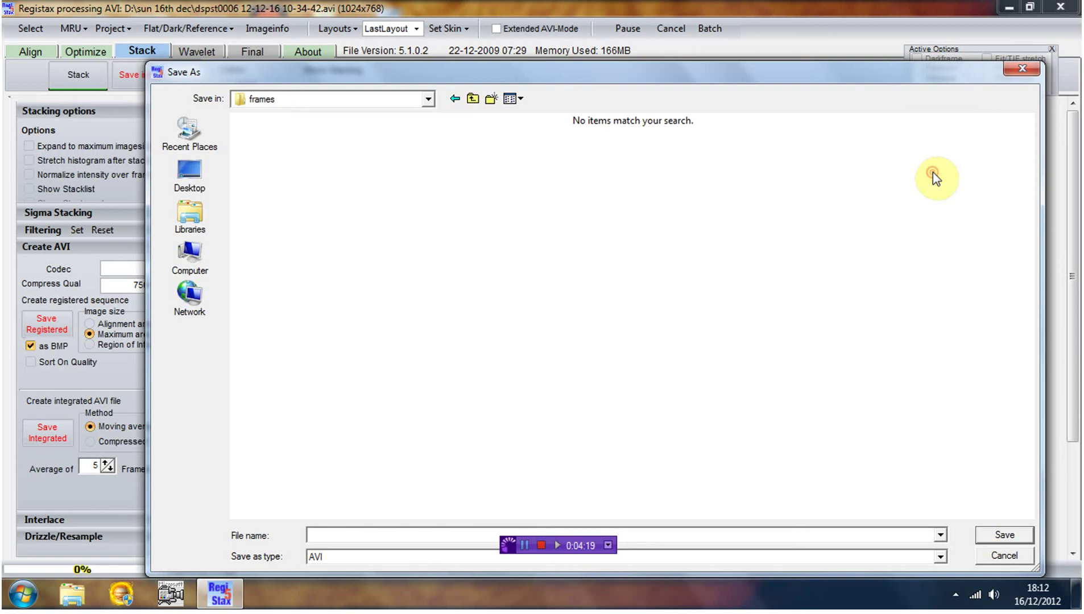
Save the registered frames with the file name 'images'
click(332, 534)
text(images)
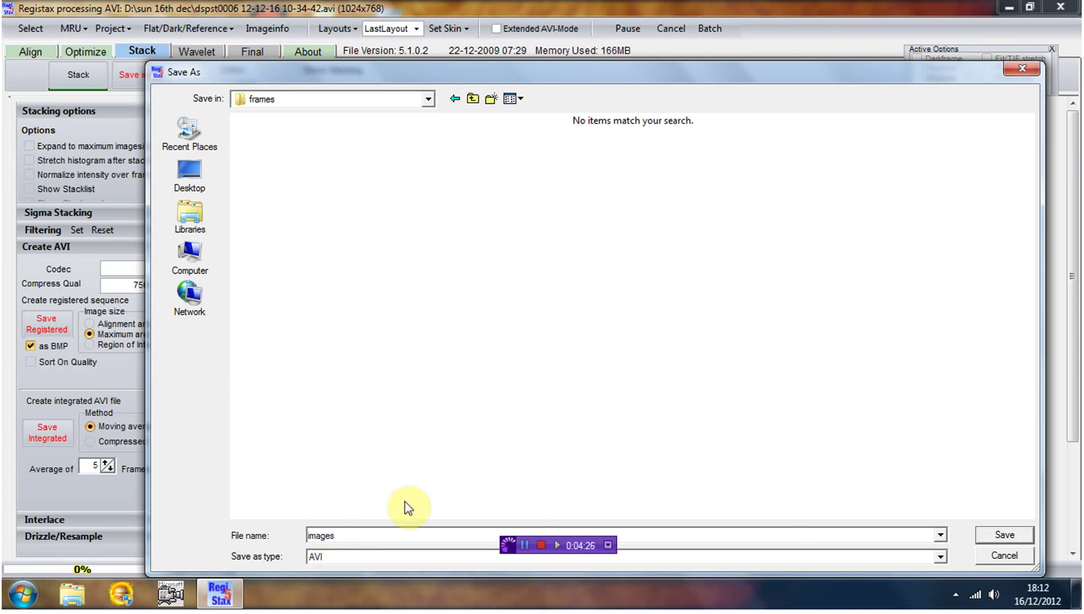
click(997, 535)
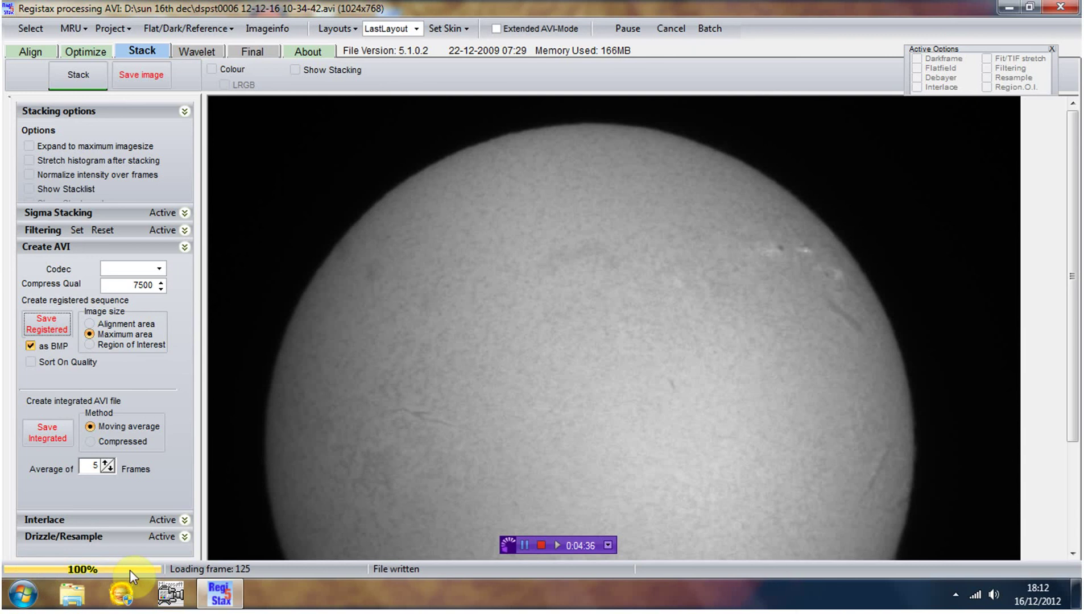
In Windows Explorer, open Data (D:) > sun 16th dec > frames to inspect the 26 exported images
click(74, 595)
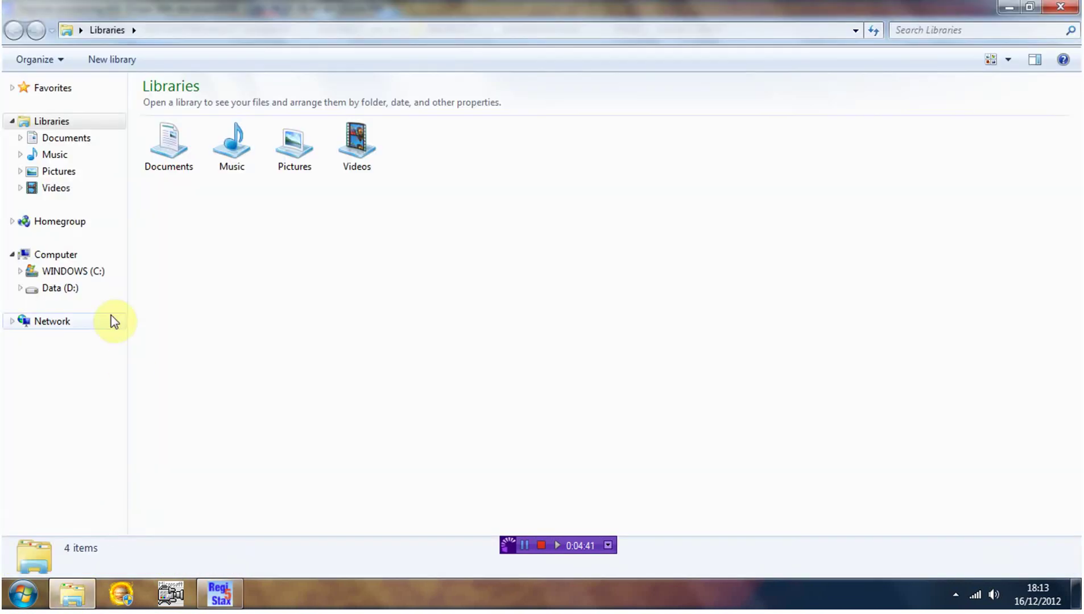
click(61, 288)
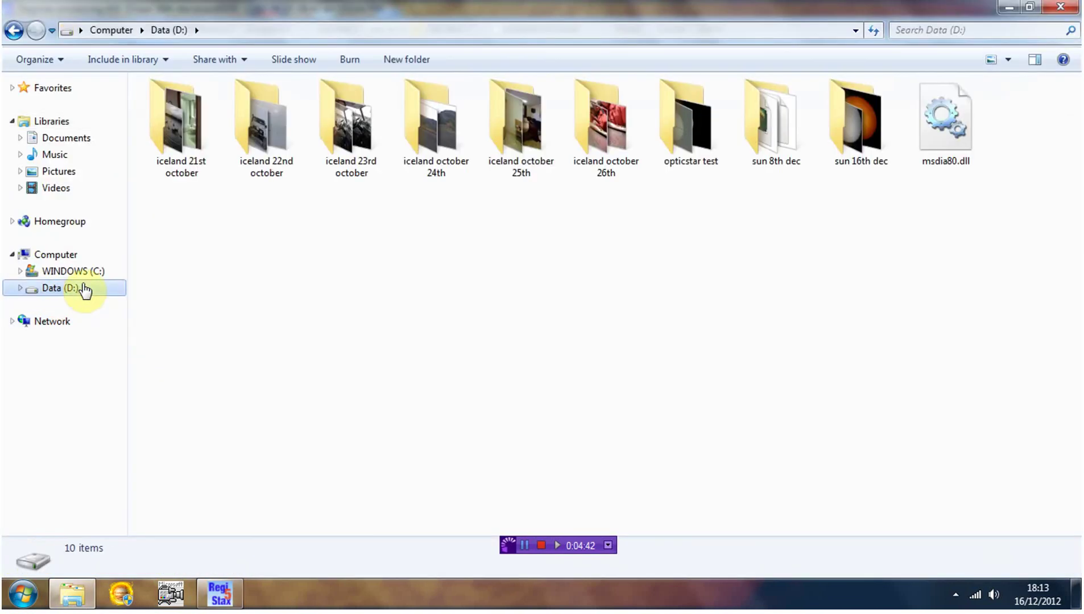
double_click(858, 104)
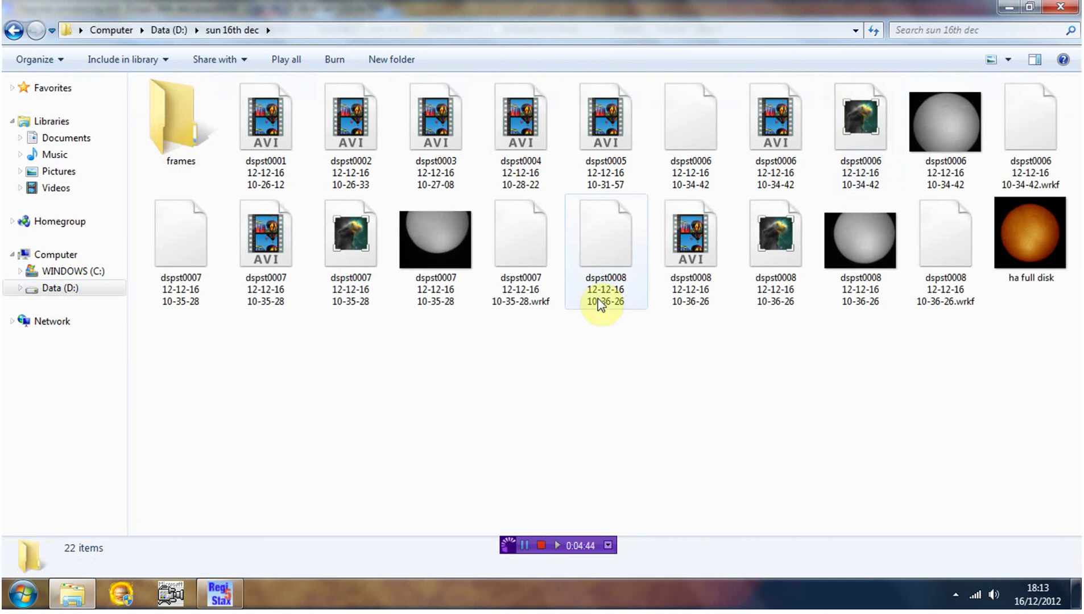
click(173, 120)
double_click(172, 120)
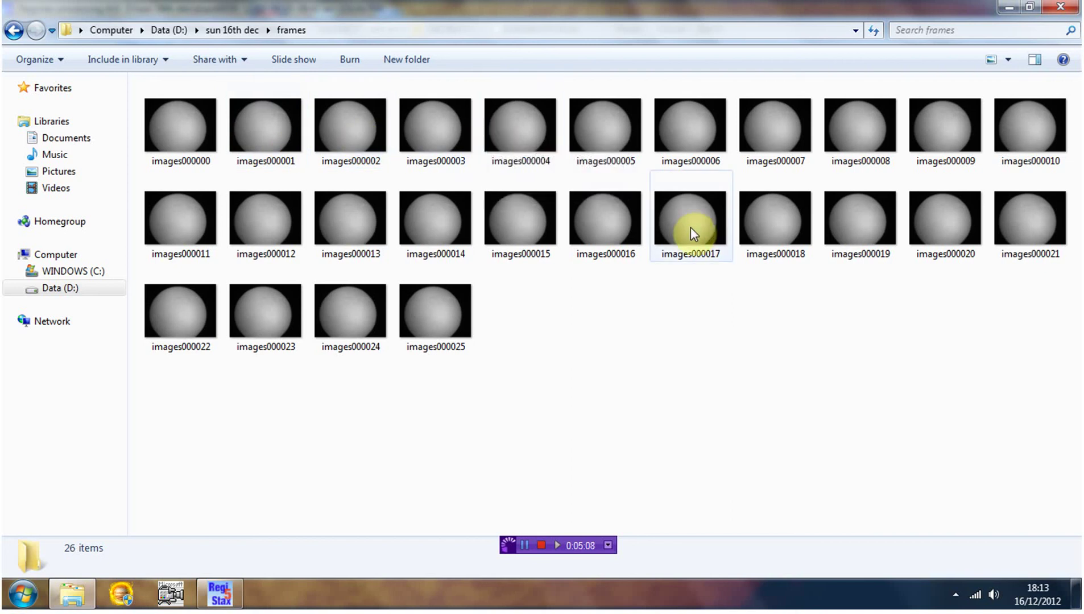
mouse_move(690, 227)
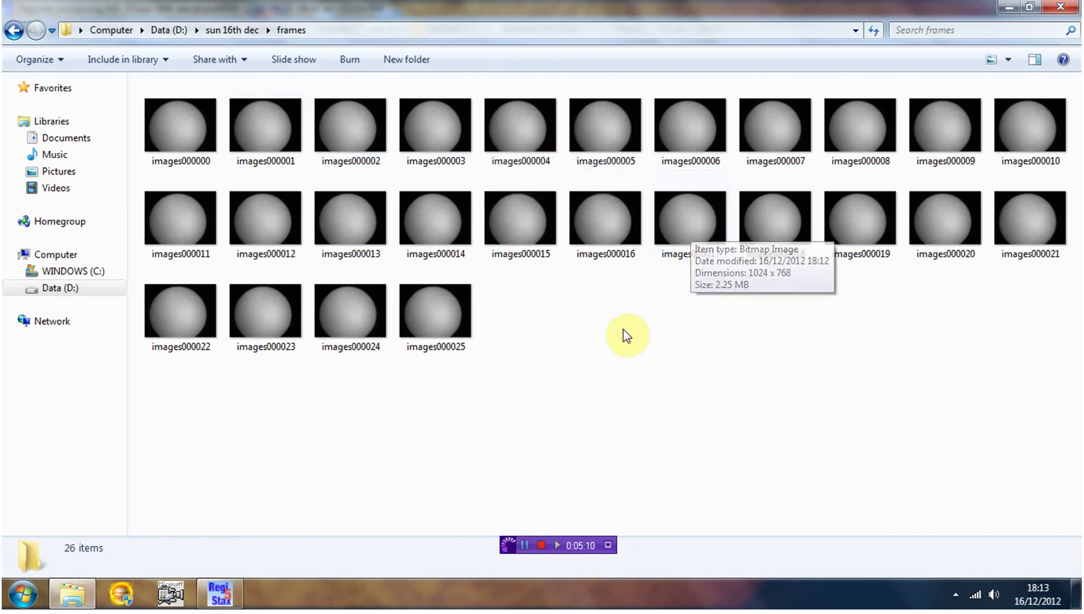